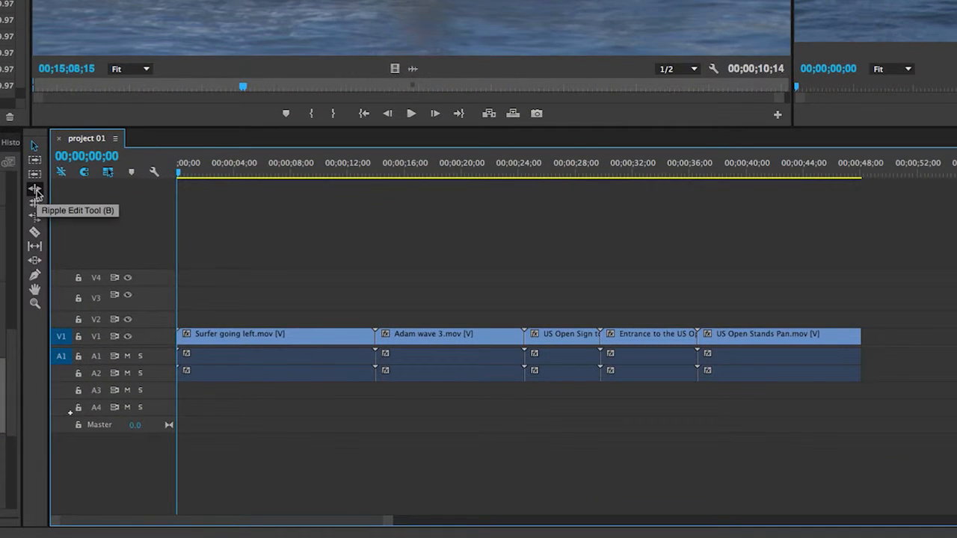
Switch to the Ripple Edit Tool (B) for trimming clip edges on the timeline
click(36, 191)
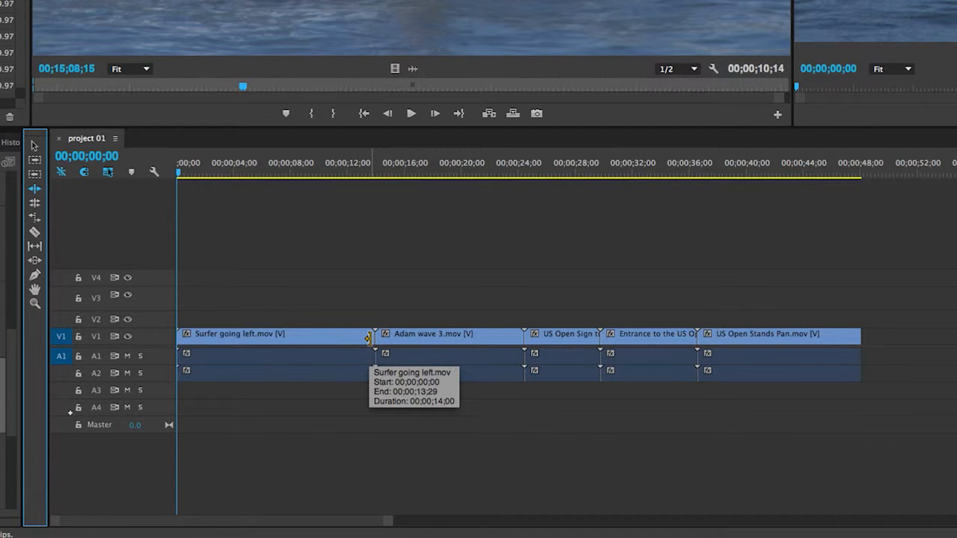
Ripple-trim the end of Surfer going left.mov so Adam wave 3.mov starts at 00;00;05;18
drag(368, 338, 253, 334)
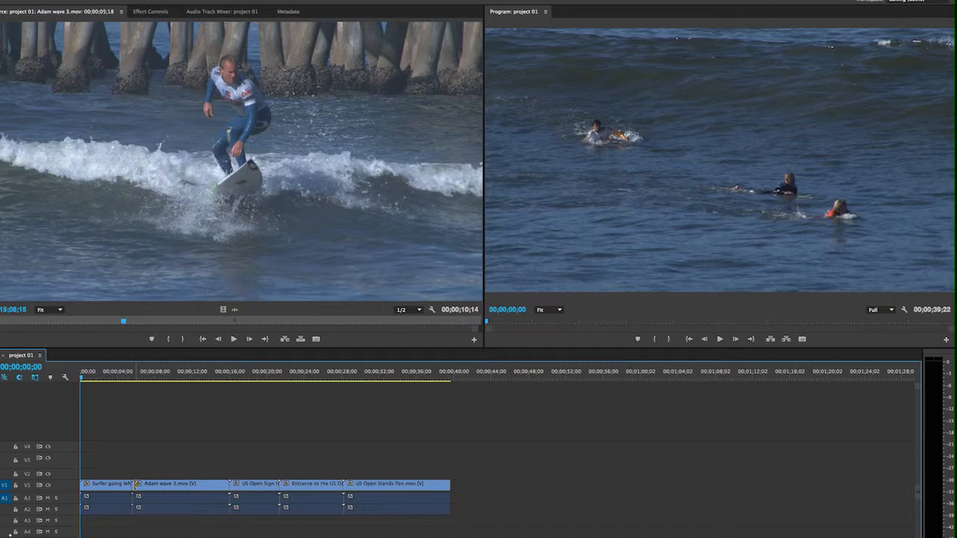
Ripple-trim the head of Adam wave 3.mov later, bringing the sequence to 00;00;34;24
drag(137, 484, 168, 486)
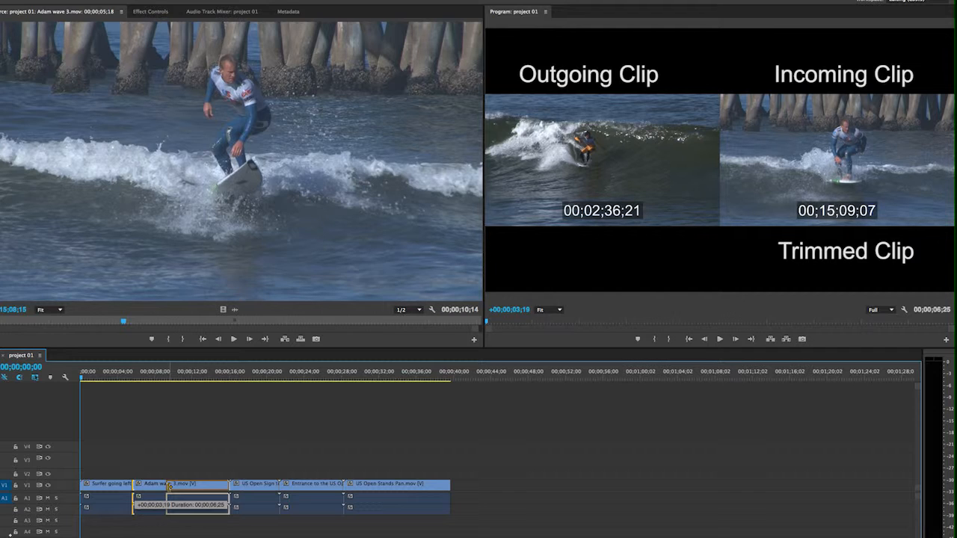
drag(169, 486, 168, 486)
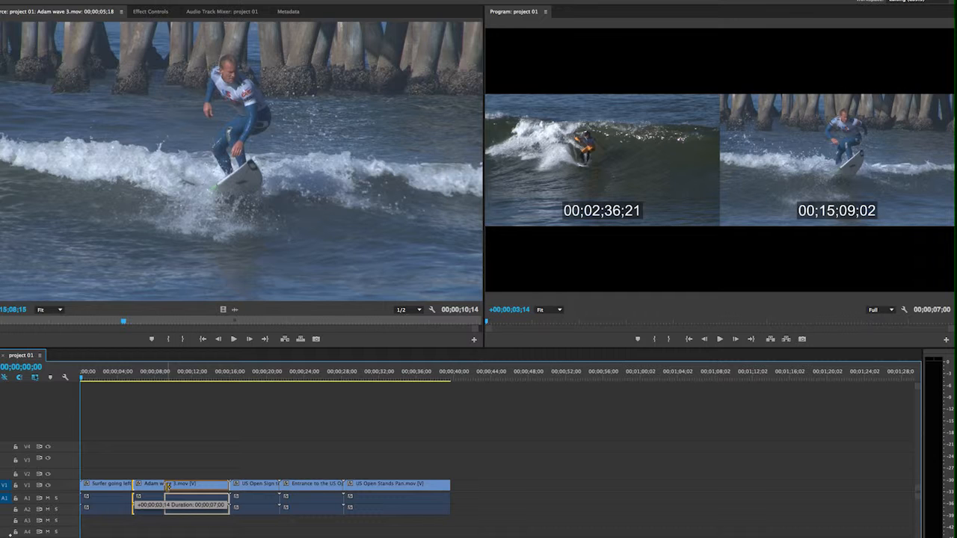
drag(168, 486, 166, 486)
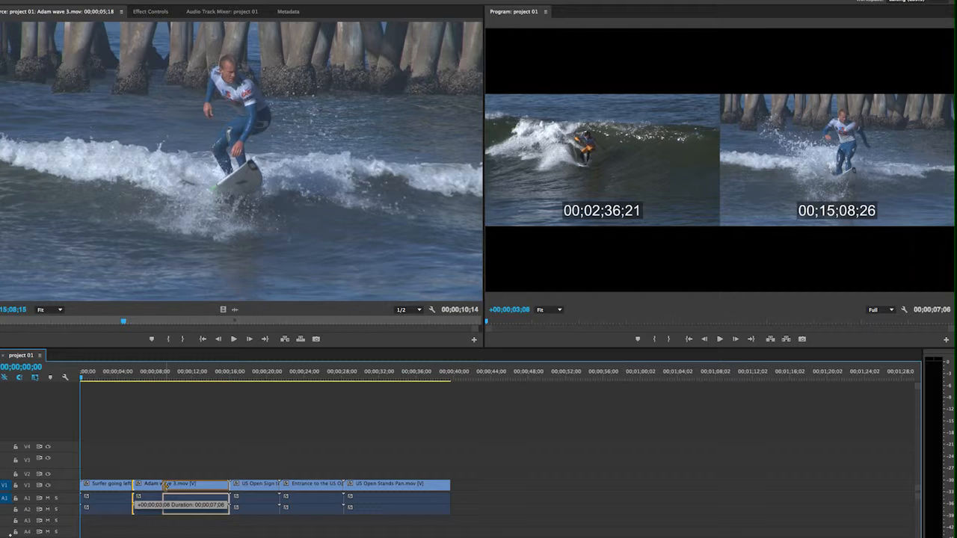
mouse_move(166, 484)
mouse_down()
mouse_move(150, 485)
mouse_move(181, 485)
mouse_up()
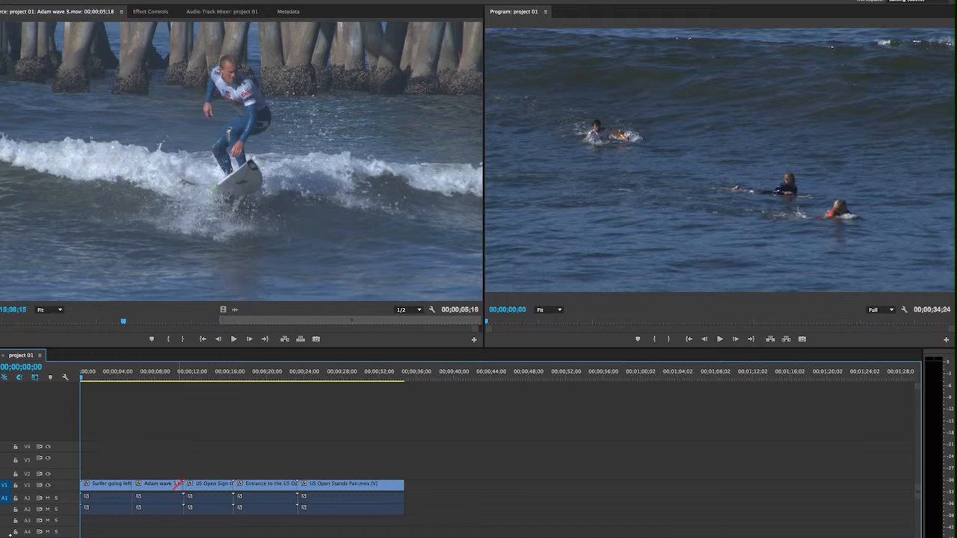
Ripple-trim Adam wave 3's out point and the US Open sign clip's edit, leaving the sequence at 00;00;23;24
drag(180, 484, 162, 485)
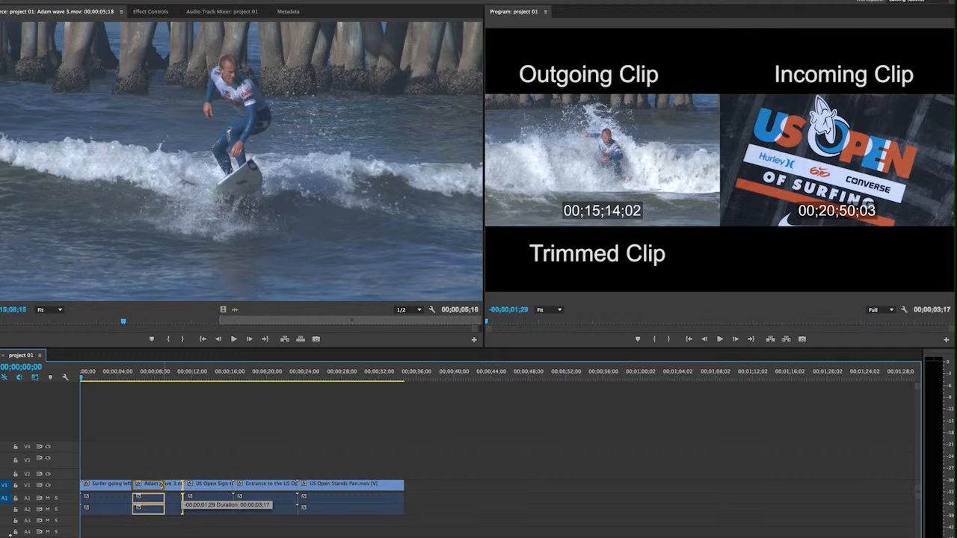
drag(161, 485, 247, 485)
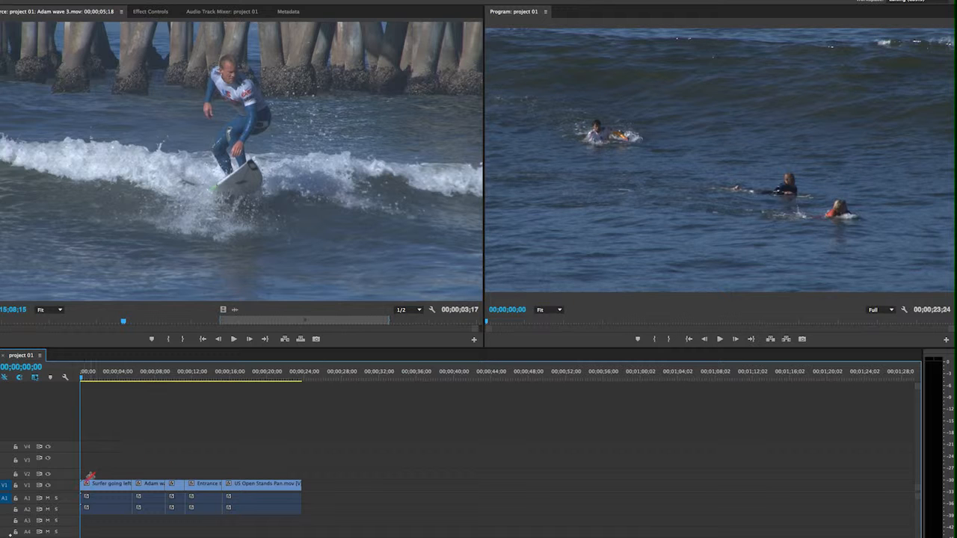
Ripple-trim the first clip's head and US Open Stands Pan.mov's tail, leaving the sequence at 00;00;18;23
drag(83, 483, 109, 487)
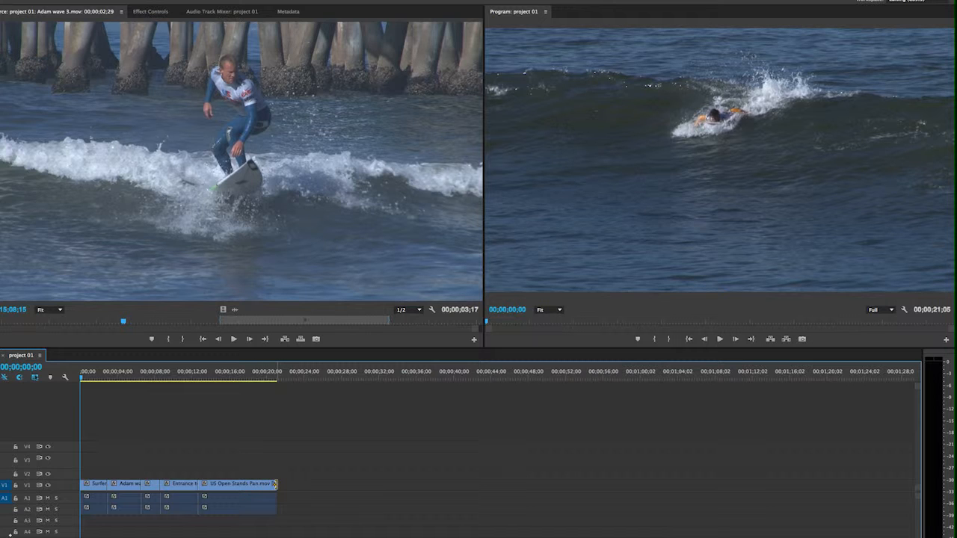
drag(275, 485, 253, 485)
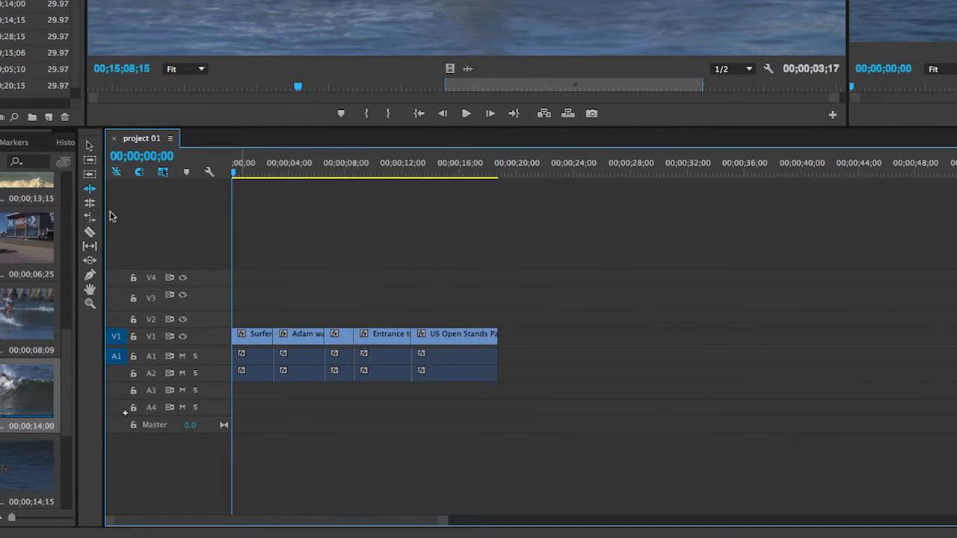
Switch to the Rolling Edit Tool (N) for adjusting cut points without changing sequence length
click(90, 205)
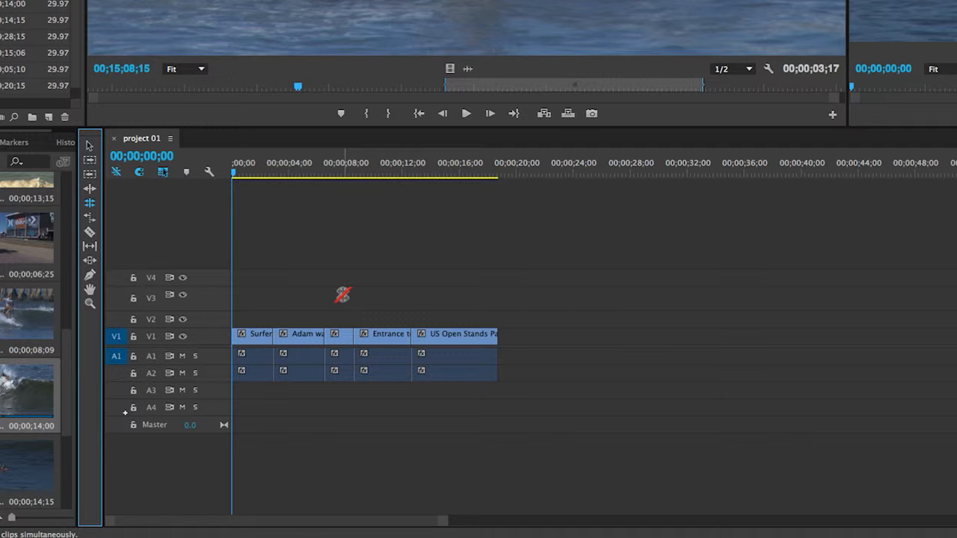
drag(343, 295, 273, 337)
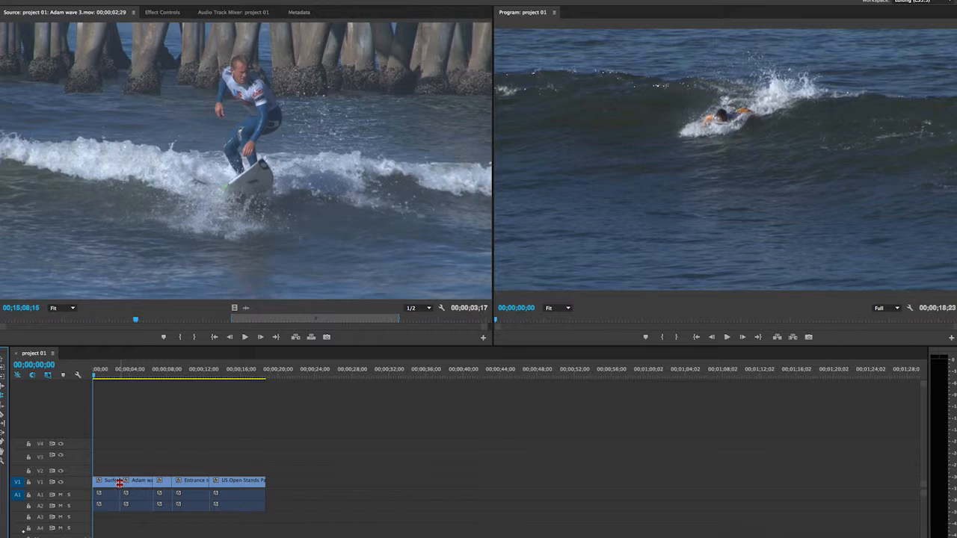
Roll the V1 cut between Surfer going left and Adam wave 3 earlier, making Adam wave 3 00;00;04;09
drag(120, 483, 130, 482)
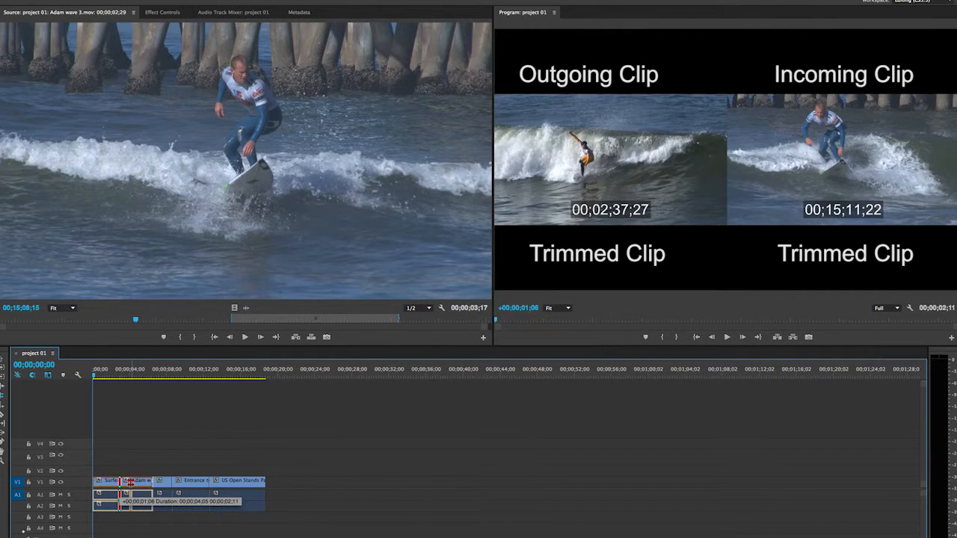
drag(130, 482, 130, 483)
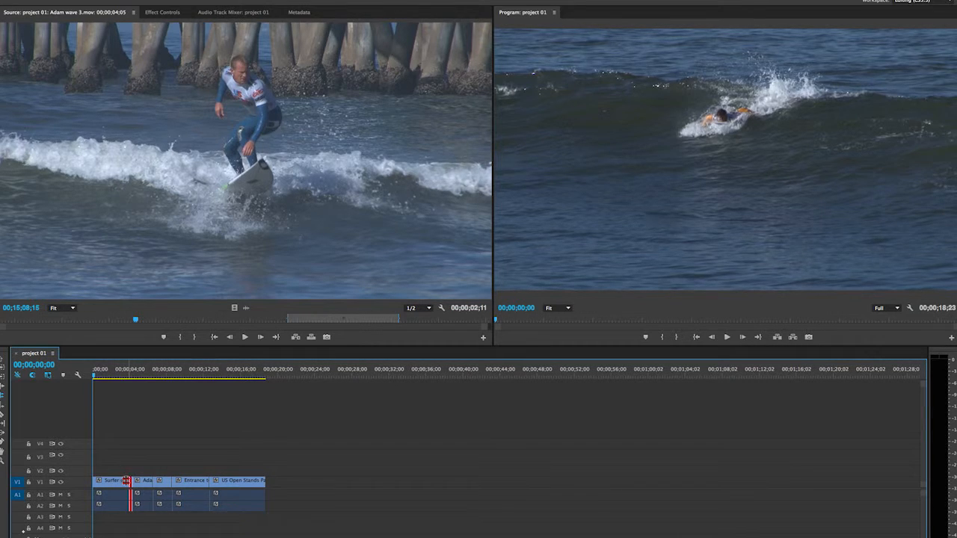
mouse_move(126, 481)
mouse_down()
mouse_move(112, 481)
mouse_move(140, 481)
mouse_move(112, 481)
mouse_up()
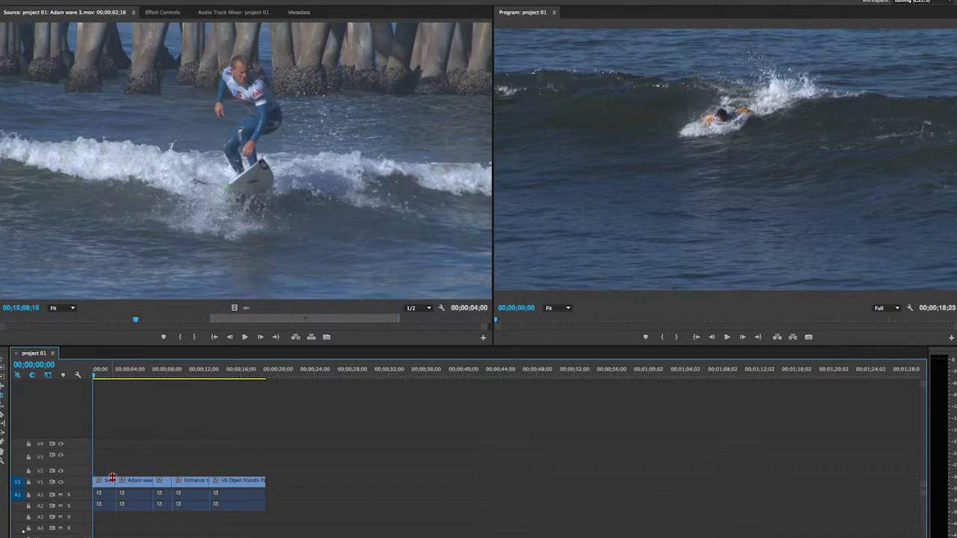
drag(115, 481, 136, 482)
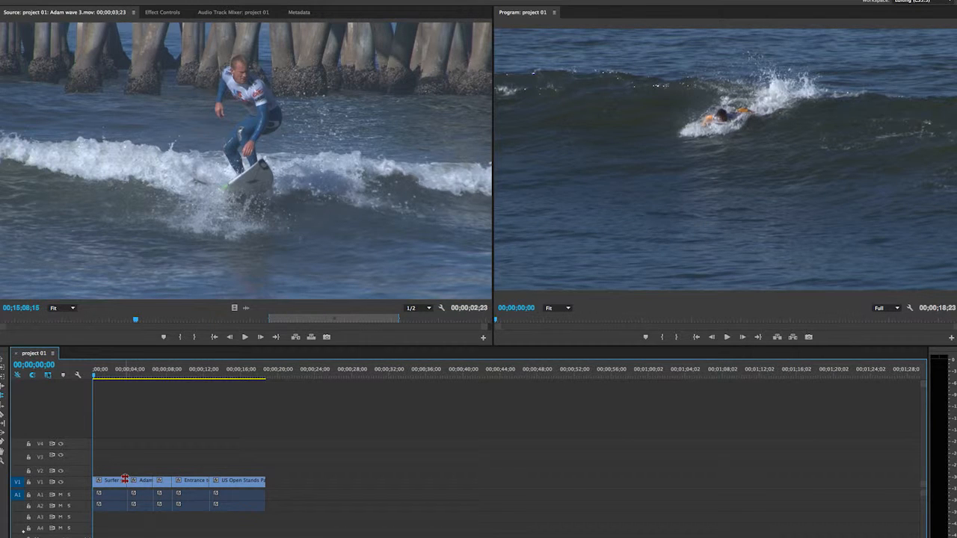
click(124, 480)
drag(120, 480, 102, 483)
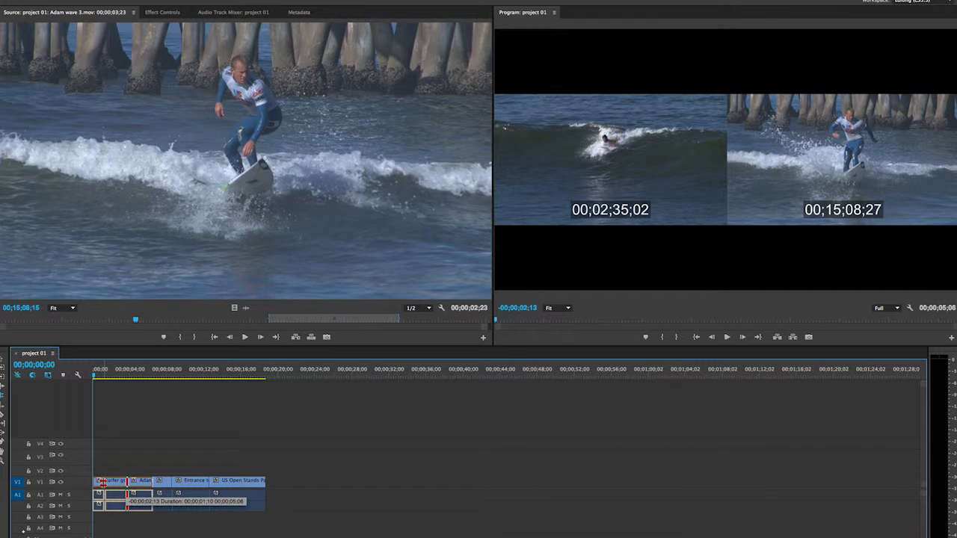
drag(102, 483, 101, 482)
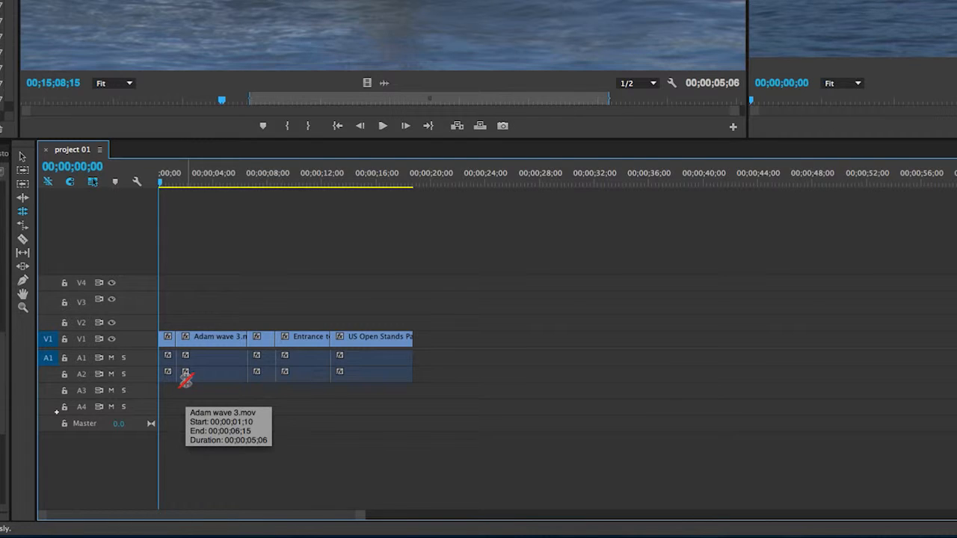
drag(175, 335, 218, 341)
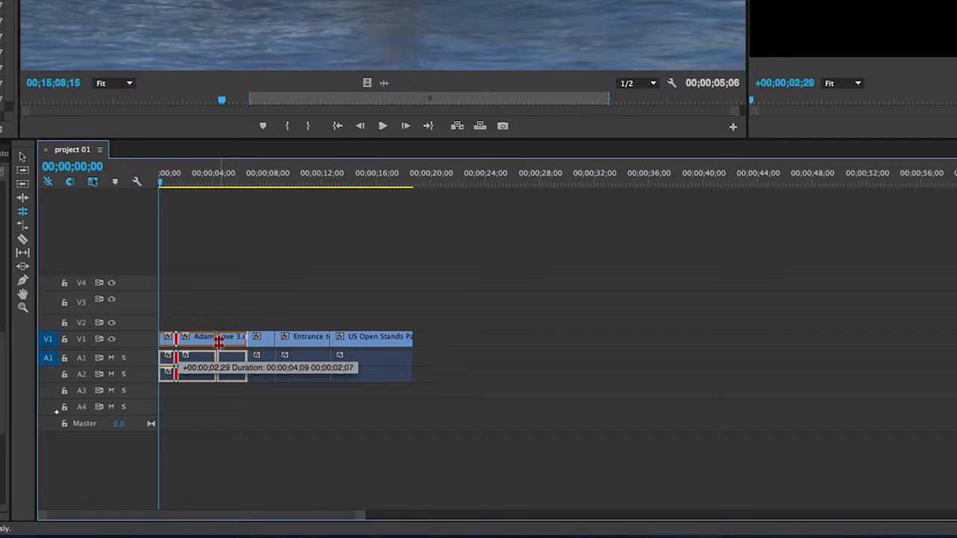
drag(218, 340, 218, 337)
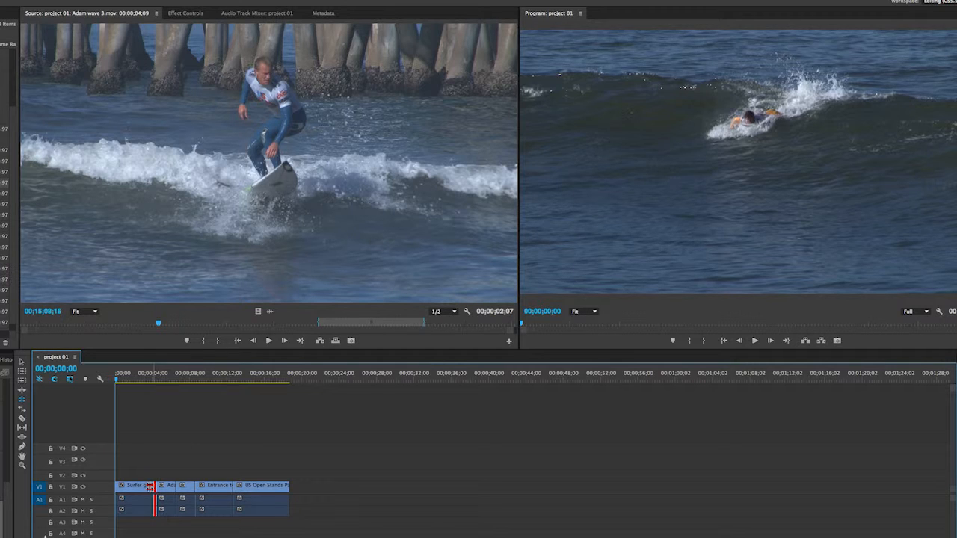
Roll the Surfer/Adam cut slightly earlier, then load Surfer going left.mov into the Source monitor
drag(157, 486, 144, 486)
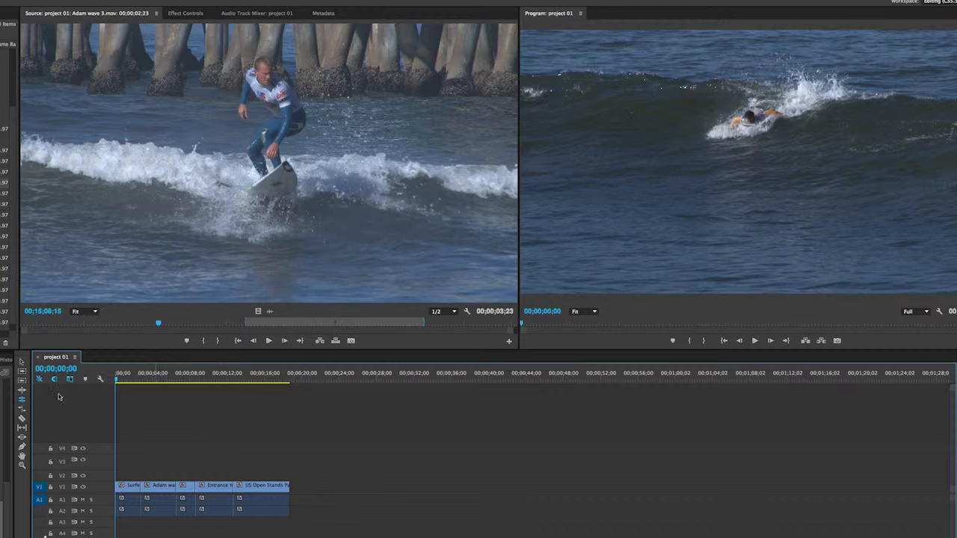
click(22, 364)
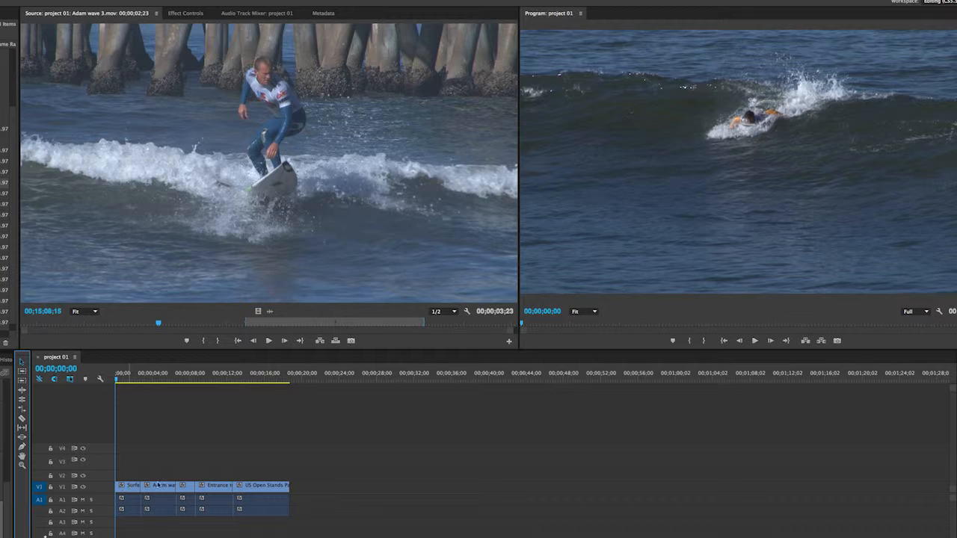
double_click(127, 490)
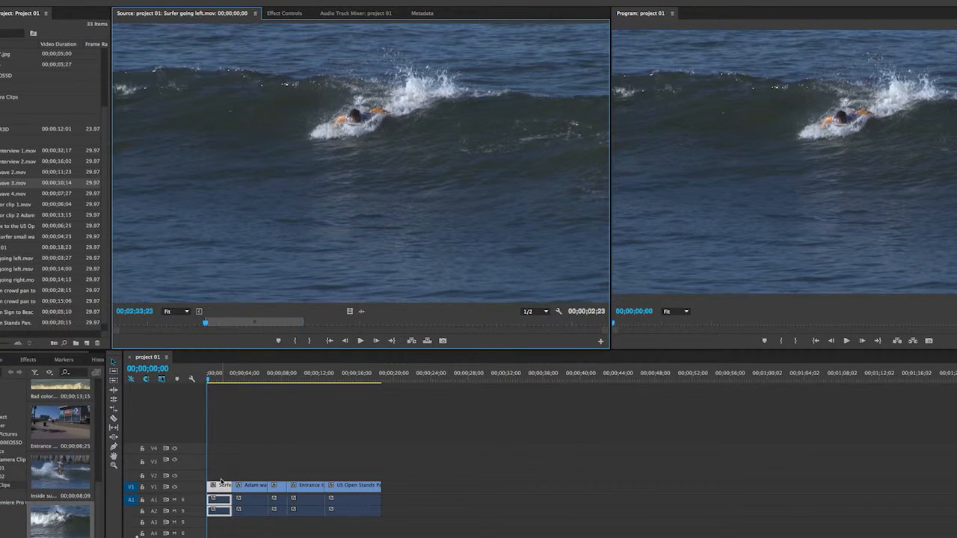
Roll the first V1 cut about +00;00;02;08 later, lengthening Surfer going left
drag(221, 480, 234, 486)
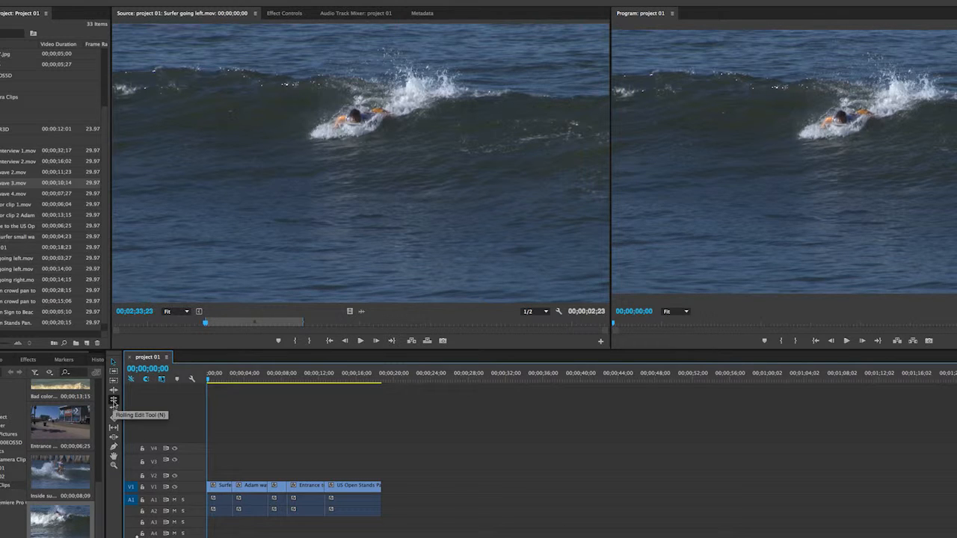
click(114, 403)
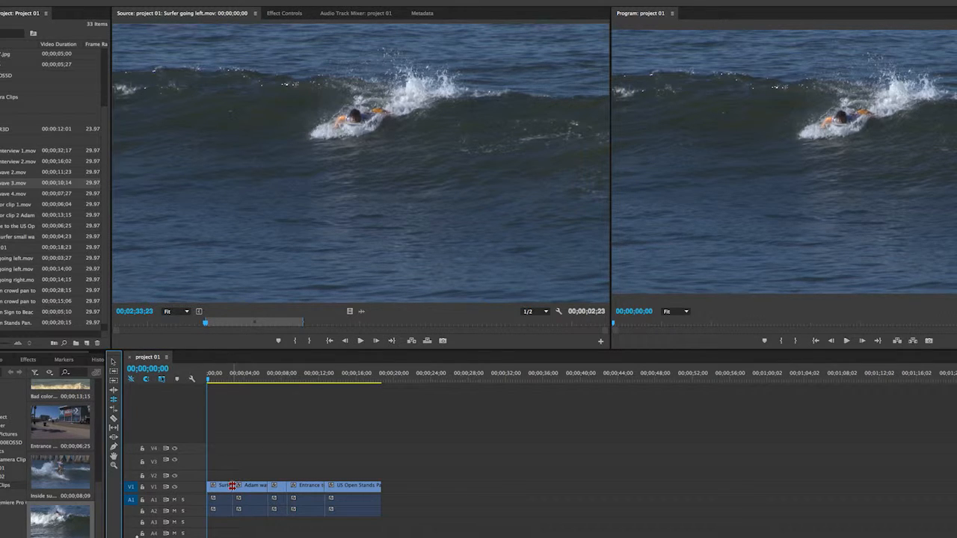
drag(232, 486, 255, 487)
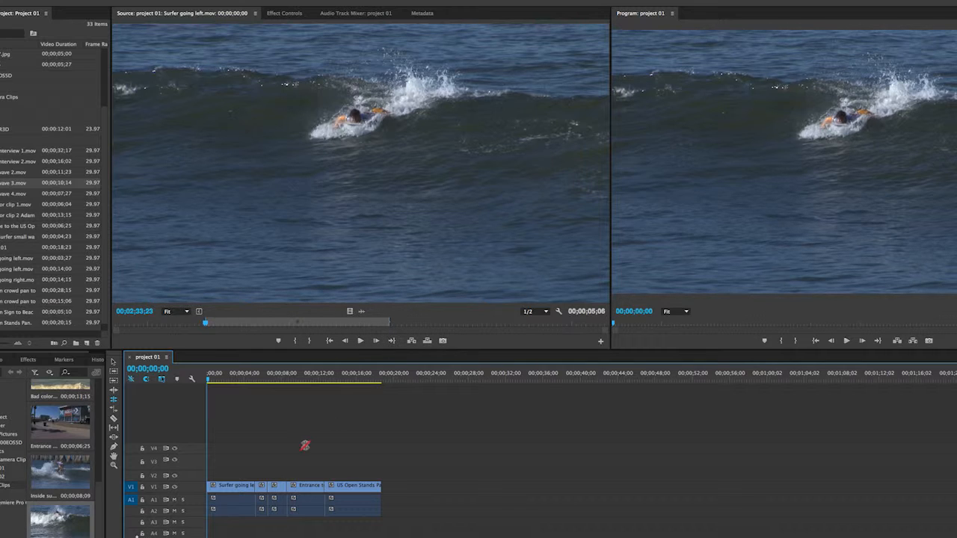
Load Adam wave 3.mov in the Source monitor, then roll its cuts so it runs 00;00;04;25
click(113, 361)
double_click(262, 492)
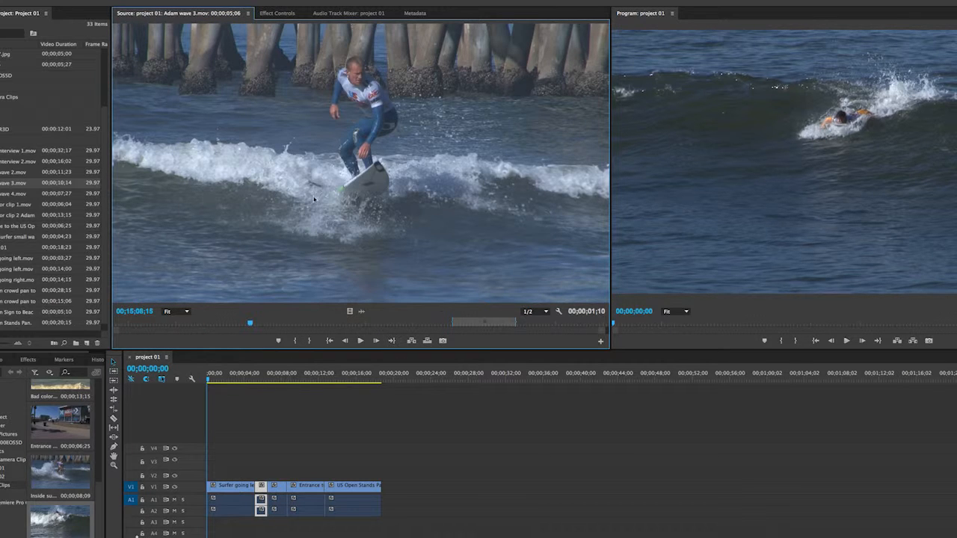
click(114, 400)
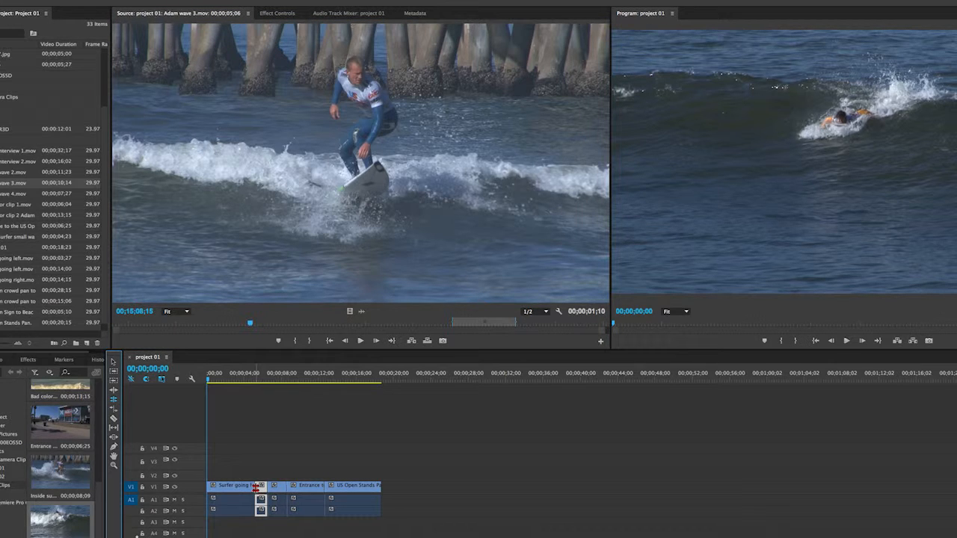
click(255, 487)
drag(254, 486, 233, 487)
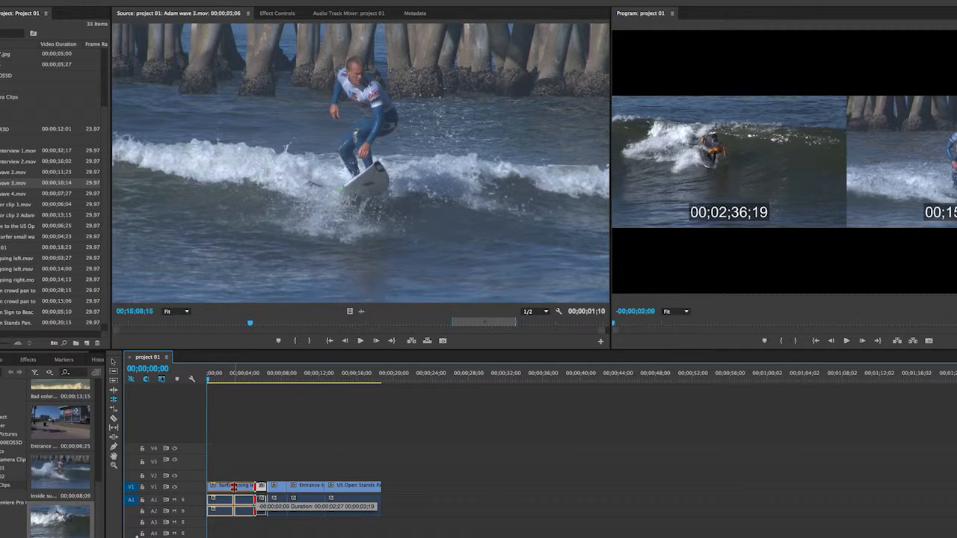
drag(233, 487, 234, 486)
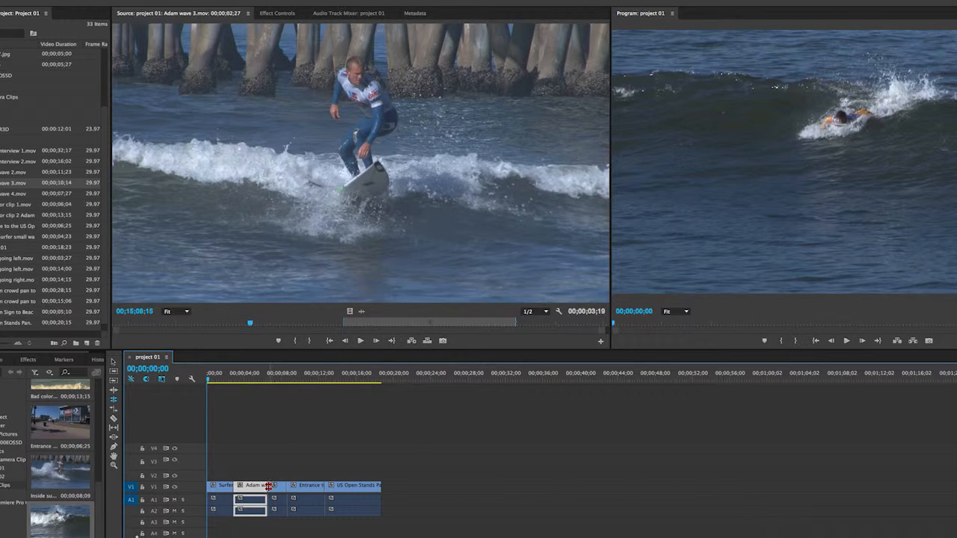
drag(269, 486, 278, 486)
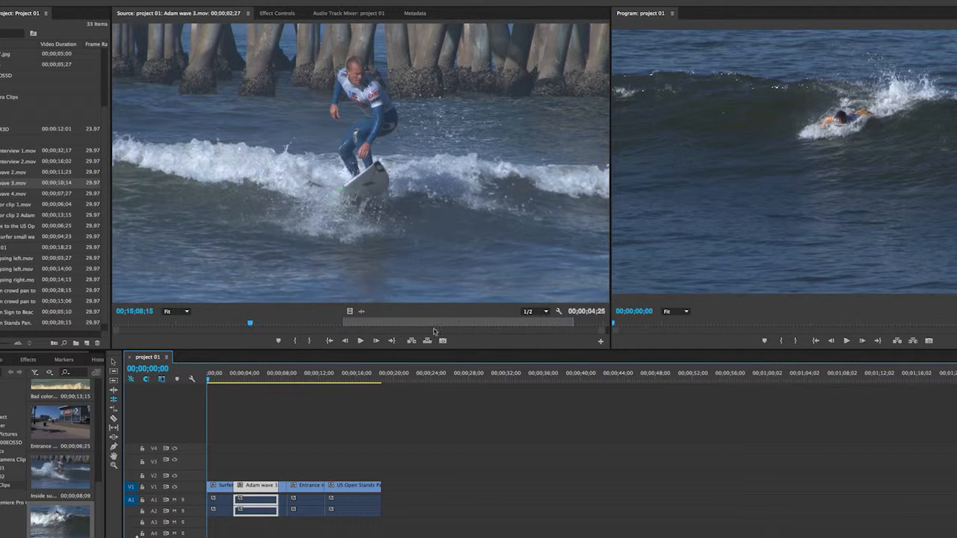
click(311, 427)
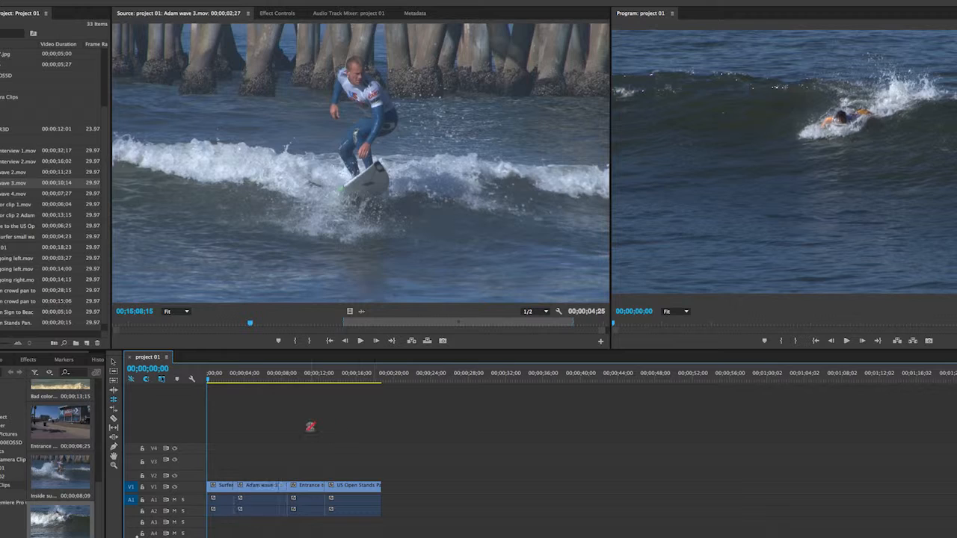